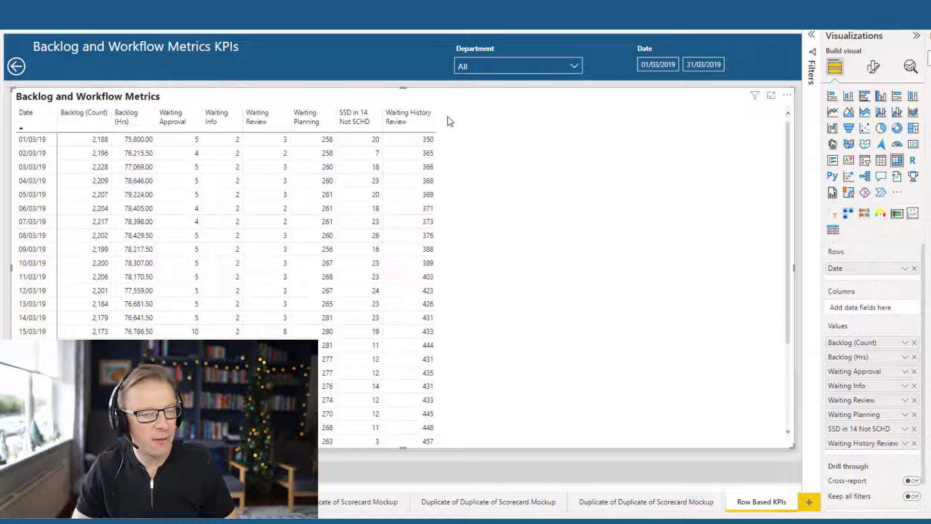
Turn on 'Switch values to rows' so the eight measures stack under each date.
{"action": "left_click_drag", "start_coordinate": [863, 272], "coordinate": [871, 308]}
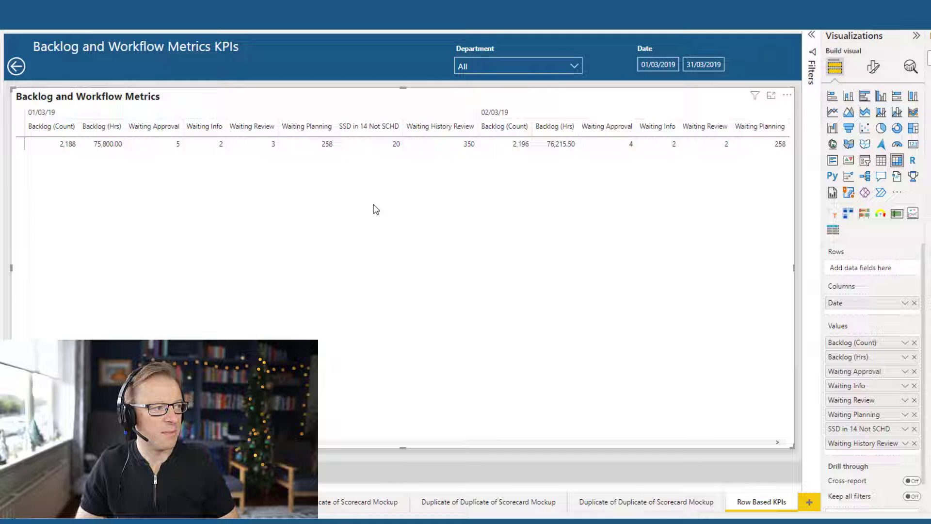
{"action": "left_click_drag", "start_coordinate": [837, 303], "coordinate": [857, 267]}
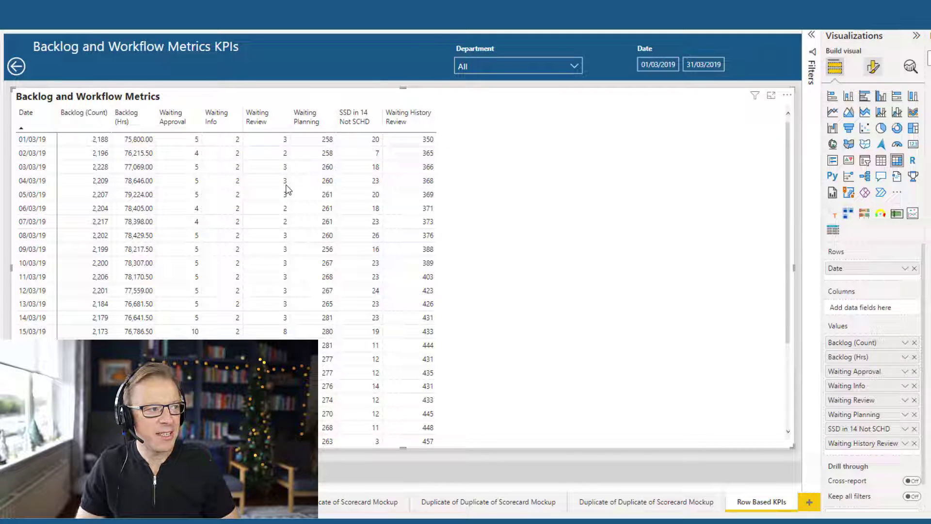
{"action": "left_click", "coordinate": [876, 69]}
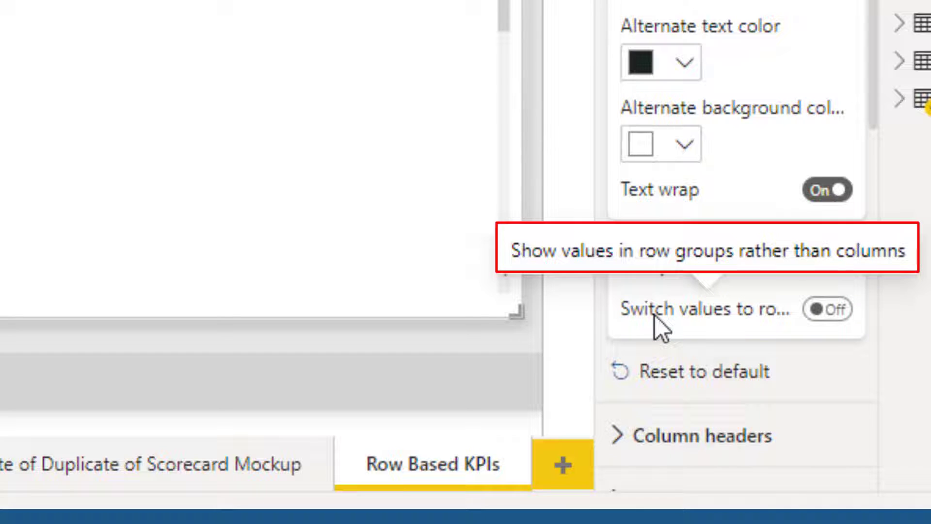
{"action": "left_click", "coordinate": [839, 314]}
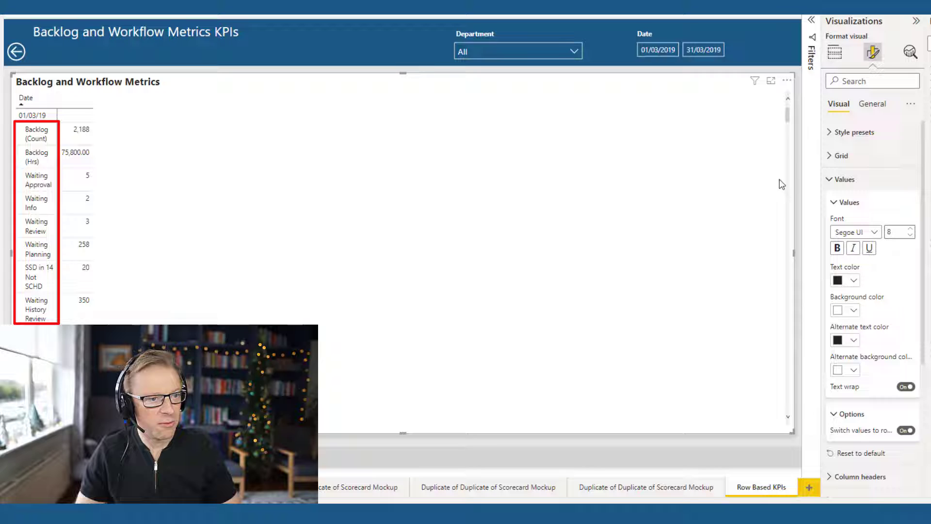
Move Date from the Rows well into Columns so each measure shows daily values.
{"action": "left_click", "coordinate": [839, 54]}
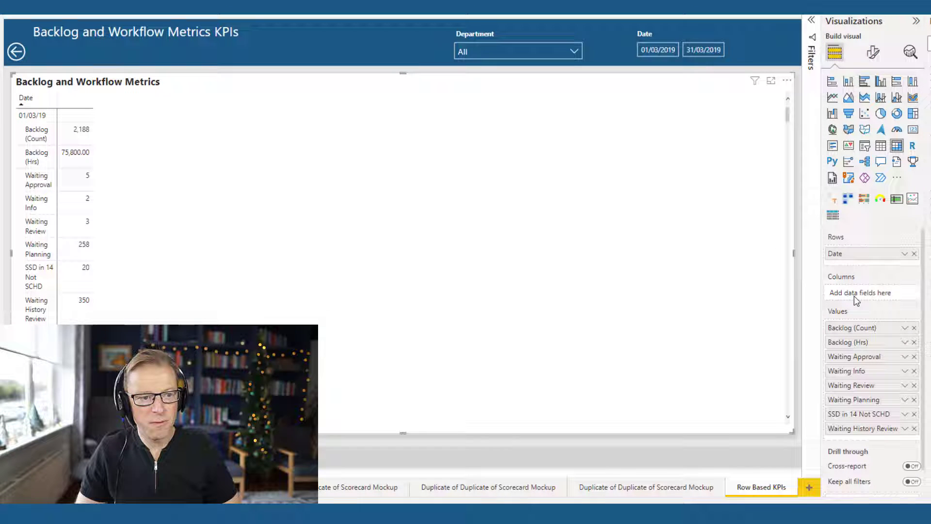
{"action": "left_click_drag", "start_coordinate": [867, 258], "coordinate": [874, 294]}
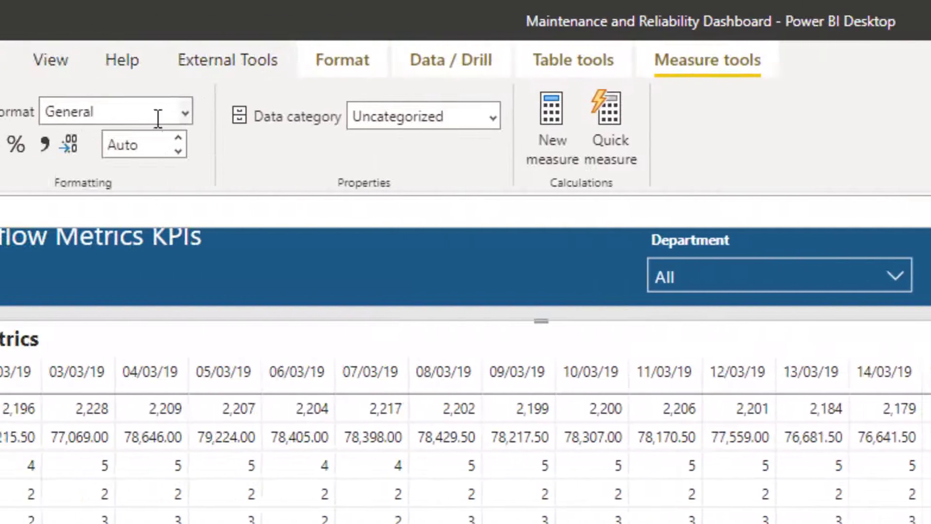
Format Backlog (Hrs) with 0 decimal places and thousands separators.
{"action": "left_click", "coordinate": [136, 144]}
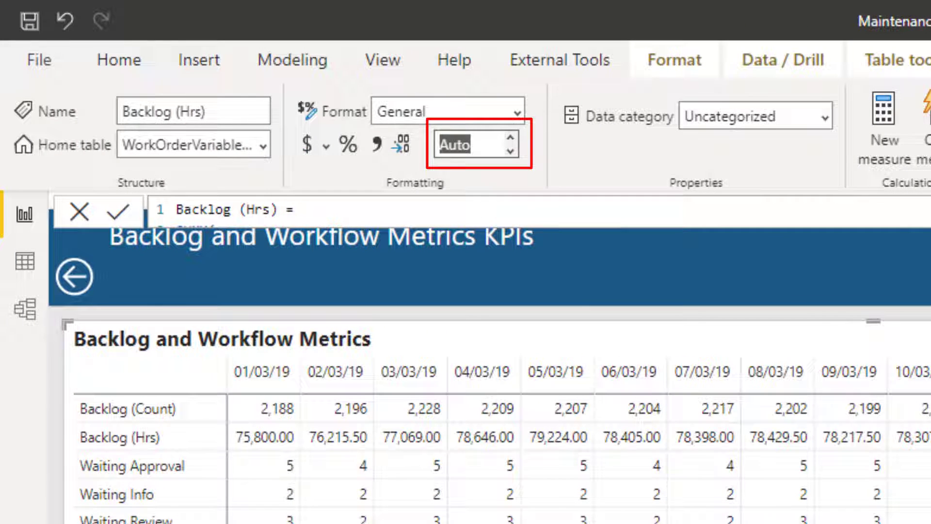
{"action": "left_click", "coordinate": [470, 145]}
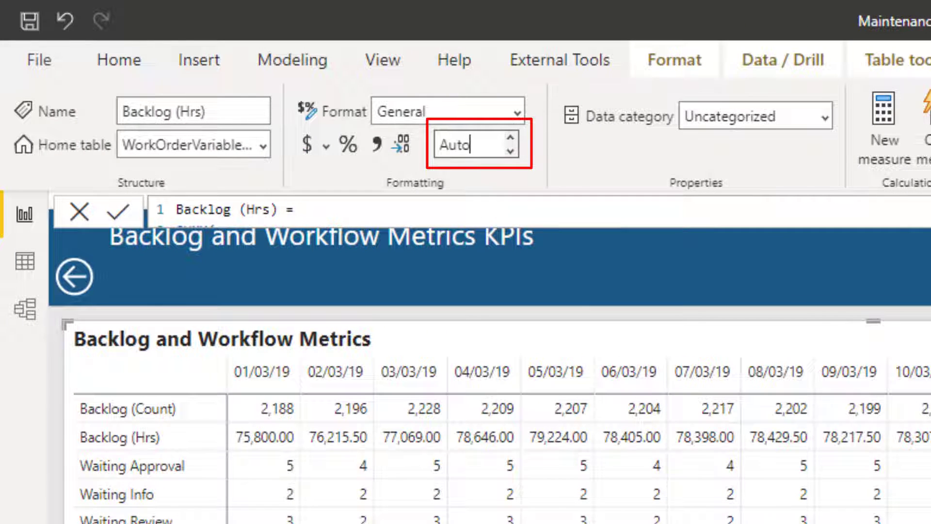
{"action": "key", "text": "BackSpace"}
{"action": "key", "text": "BackSpace"}
{"action": "key", "text": "BackSpace"}
{"action": "key", "text": "BackSpace"}
{"action": "type", "text": "0"}
{"action": "key", "text": "Return"}
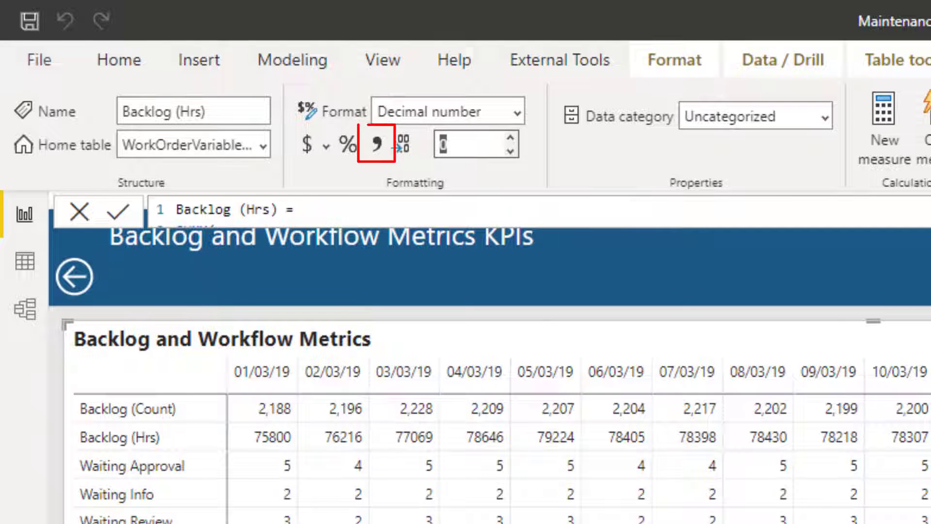
{"action": "left_click", "coordinate": [377, 143]}
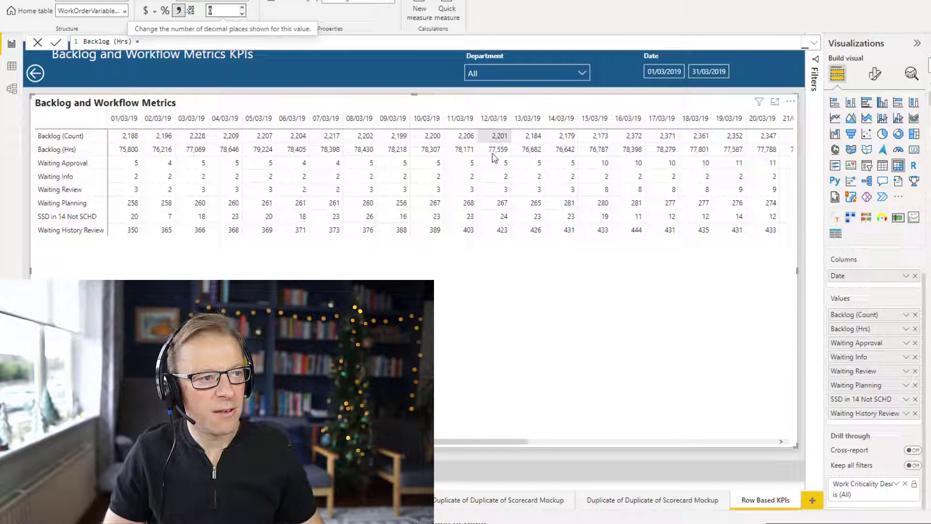
{"action": "left_click", "coordinate": [876, 76]}
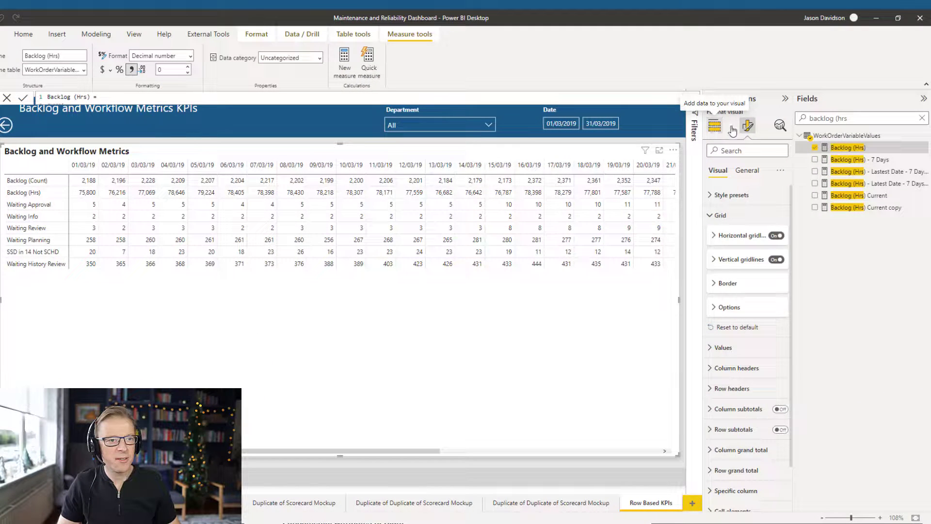
Search the fields for Department and add it to the matrix Rows.
{"action": "left_click", "coordinate": [714, 125]}
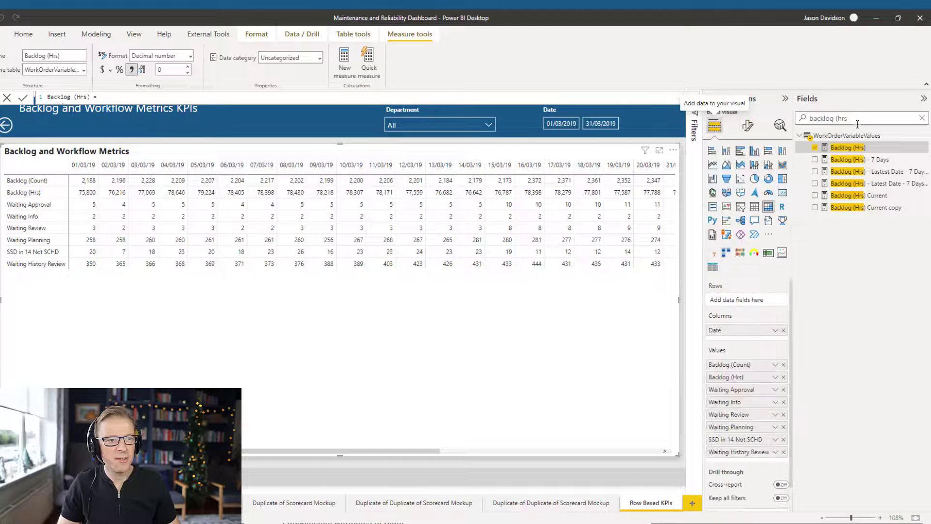
{"action": "triple_click", "coordinate": [857, 121]}
{"action": "type", "text": "depar"}
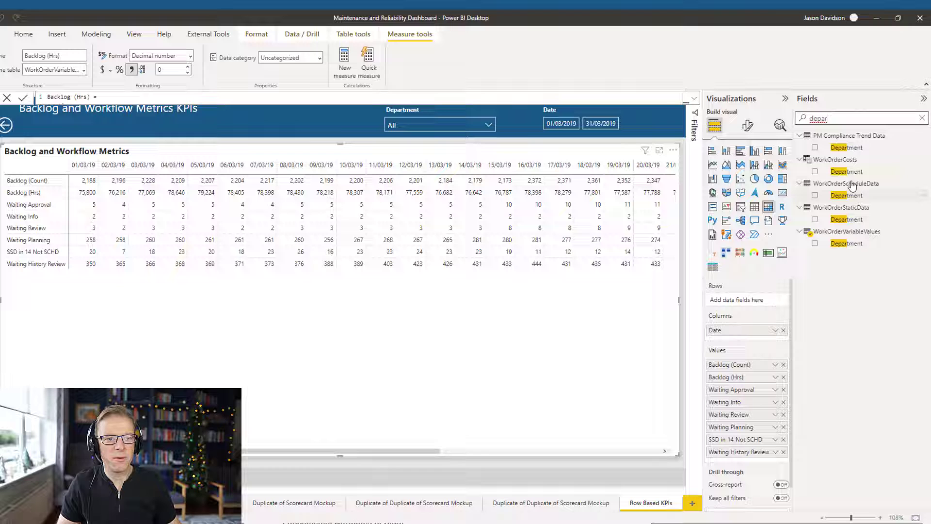
{"action": "left_click_drag", "start_coordinate": [853, 247], "coordinate": [759, 300]}
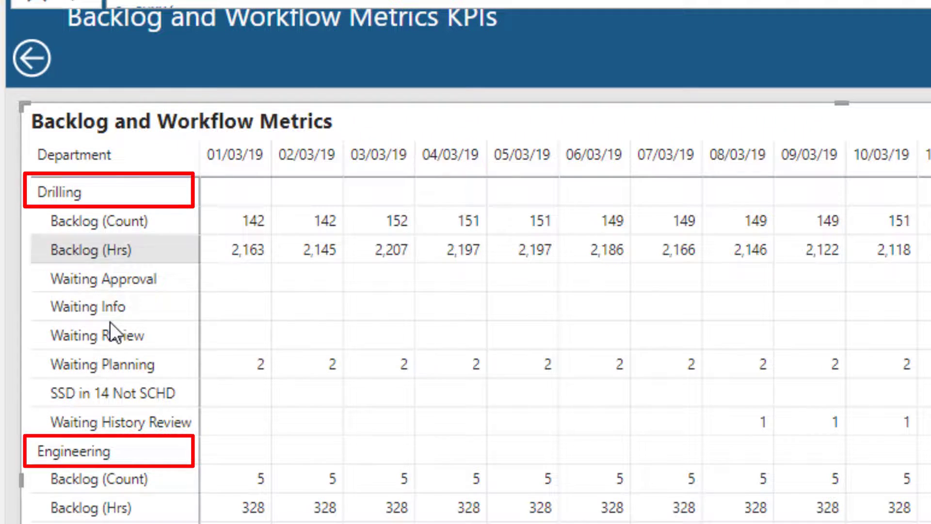
Filter the Department slicer to Maintenance only.
{"action": "scroll", "coordinate": [124, 364], "scroll_direction": "down", "scroll_amount": 6}
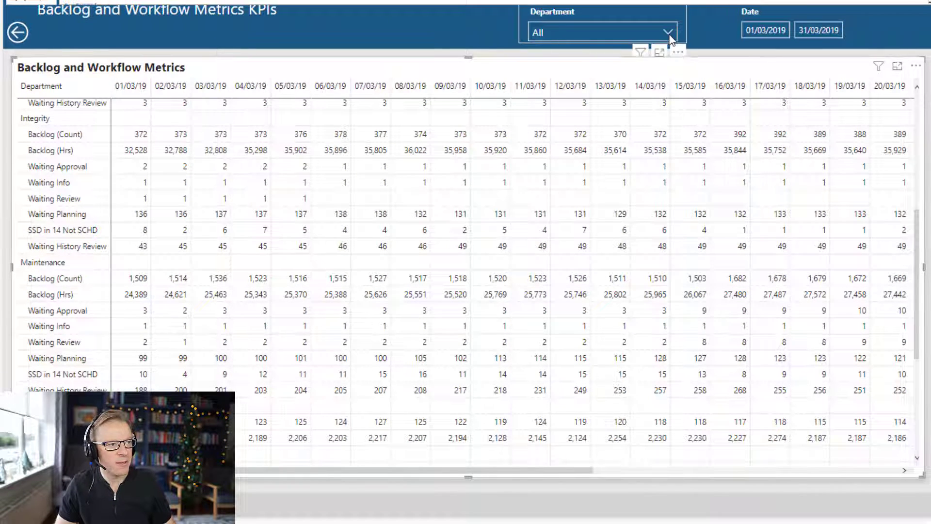
{"action": "left_click", "coordinate": [668, 37]}
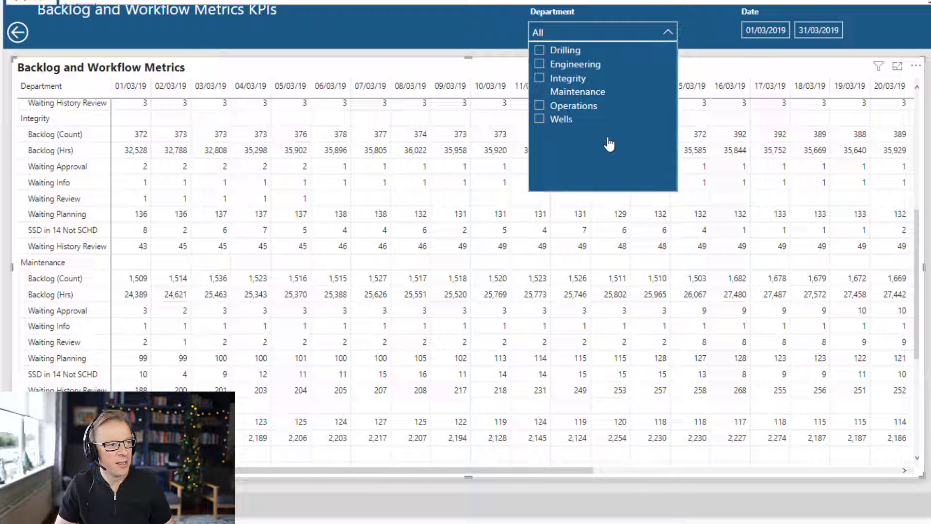
{"action": "left_click", "coordinate": [548, 93]}
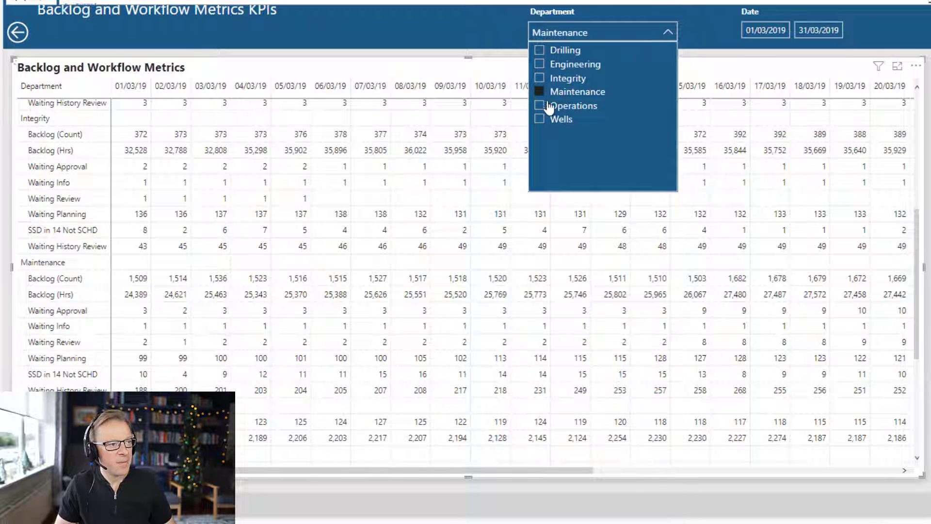
{"action": "left_click", "coordinate": [475, 54]}
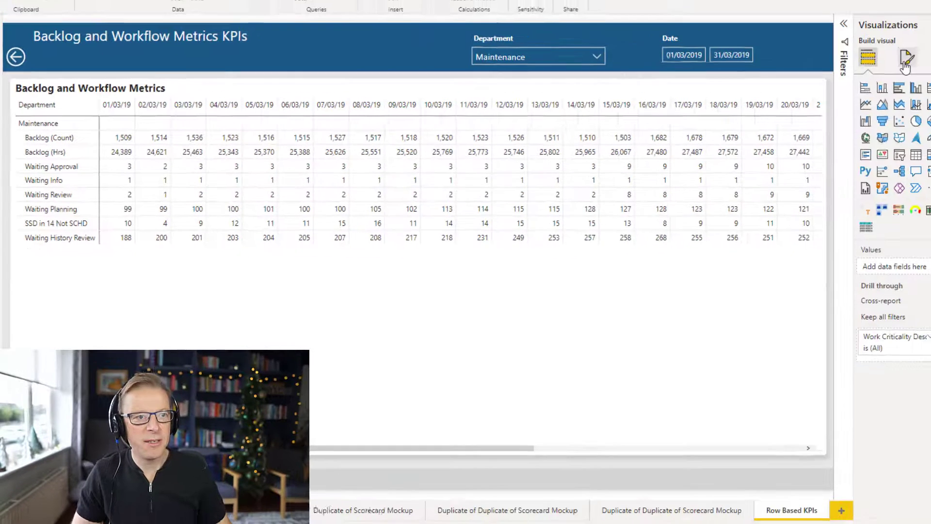
Set row header indentation to 26 and turn off Stepped layout.
{"action": "left_click", "coordinate": [877, 64]}
{"action": "left_click", "coordinate": [838, 240]}
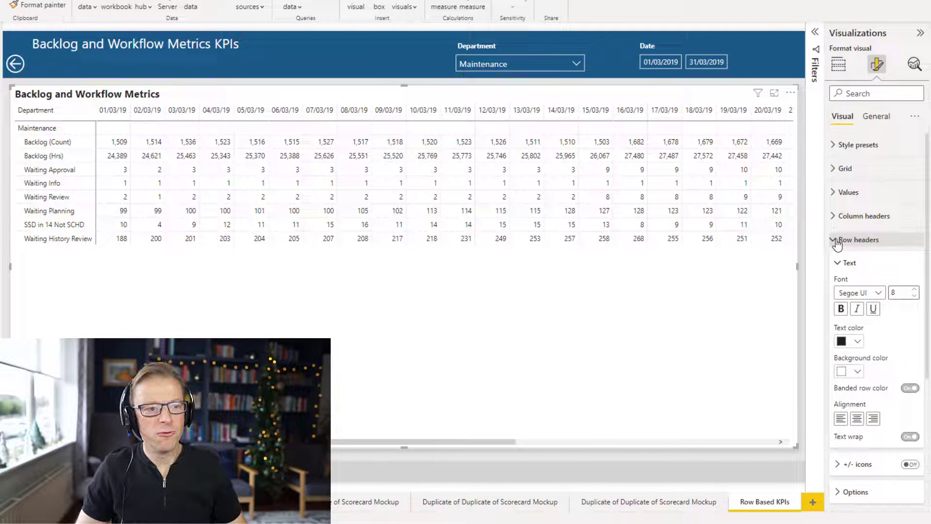
{"action": "scroll", "coordinate": [865, 342], "scroll_direction": "down", "scroll_amount": 4}
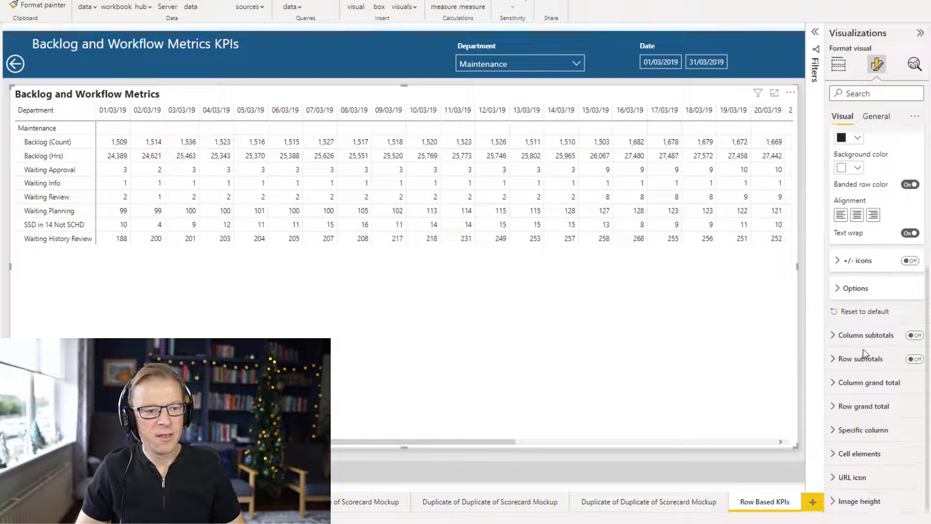
{"action": "left_click", "coordinate": [840, 266]}
{"action": "left_click", "coordinate": [840, 266]}
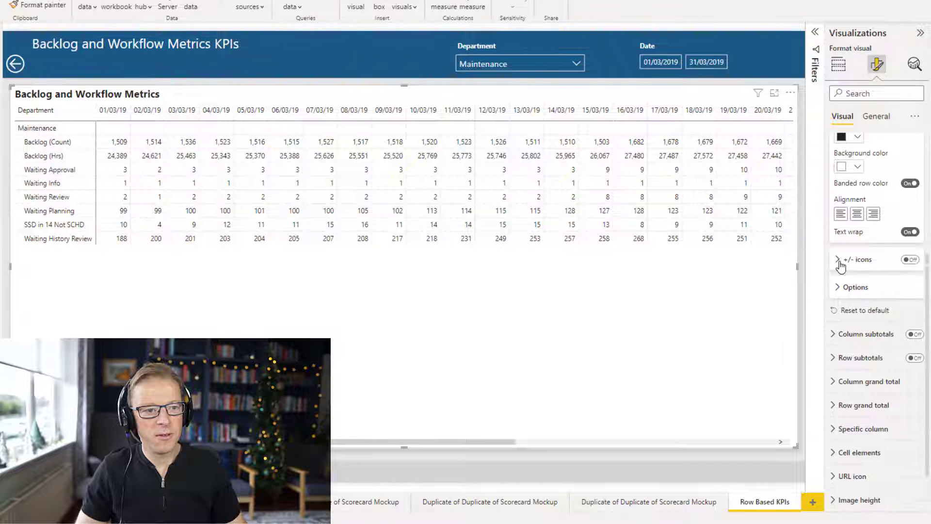
{"action": "left_click", "coordinate": [844, 290]}
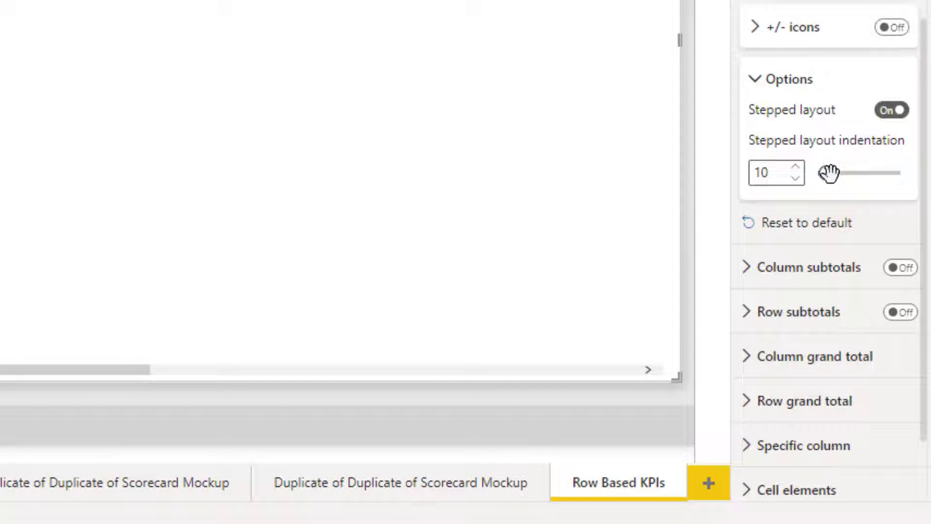
{"action": "left_click_drag", "start_coordinate": [876, 339], "coordinate": [882, 337]}
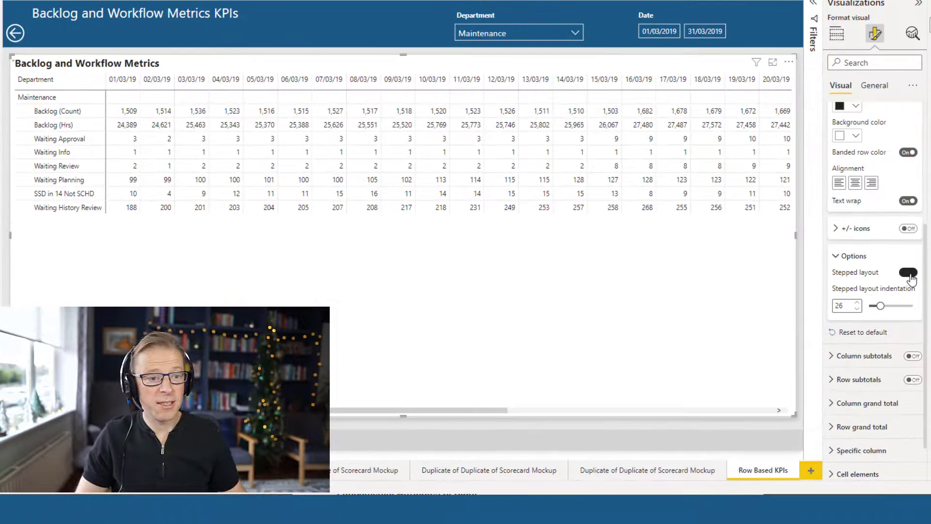
{"action": "left_click", "coordinate": [909, 273]}
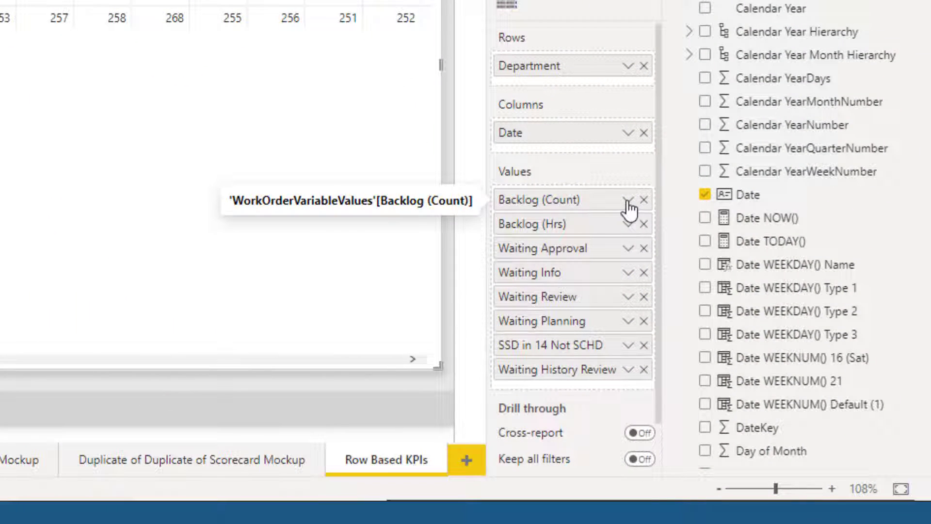
Create a Backlog (Count) sparkline with Date as its X-axis.
{"action": "left_click", "coordinate": [628, 201]}
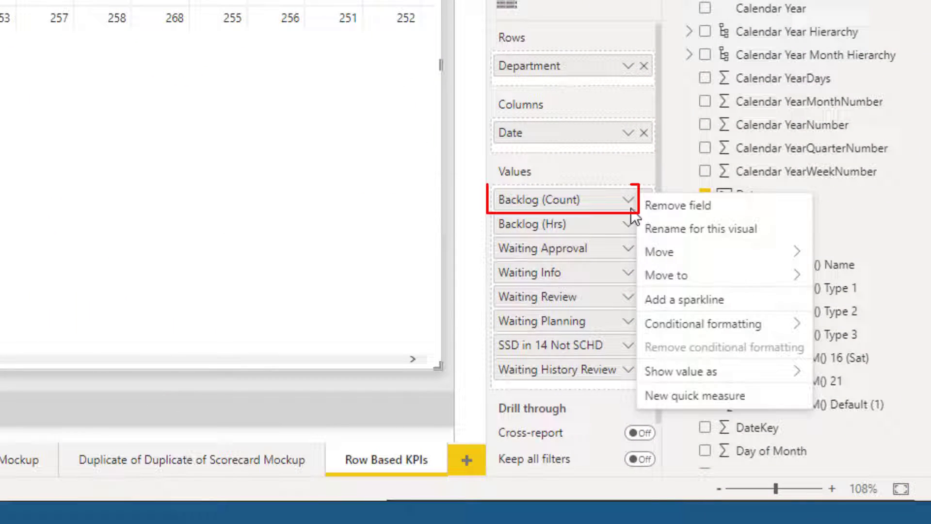
{"action": "key", "text": "Escape"}
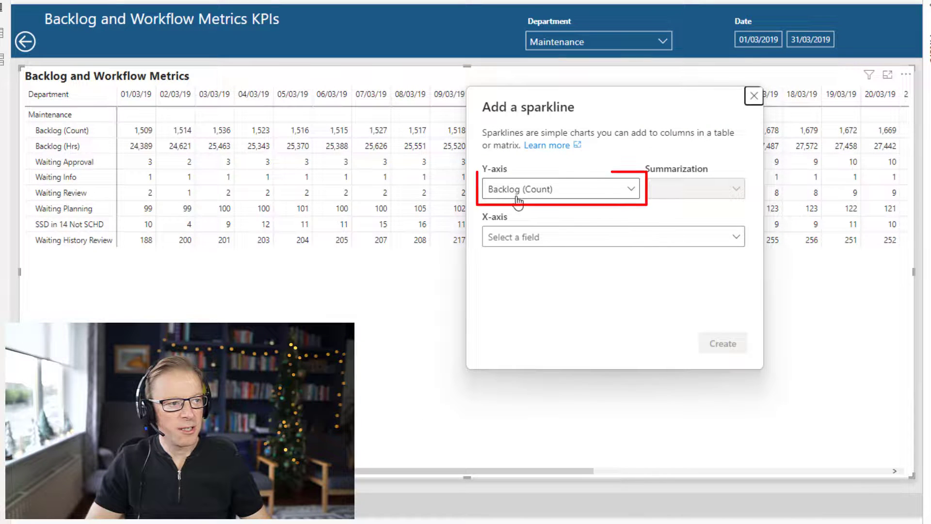
{"action": "left_click", "coordinate": [533, 242]}
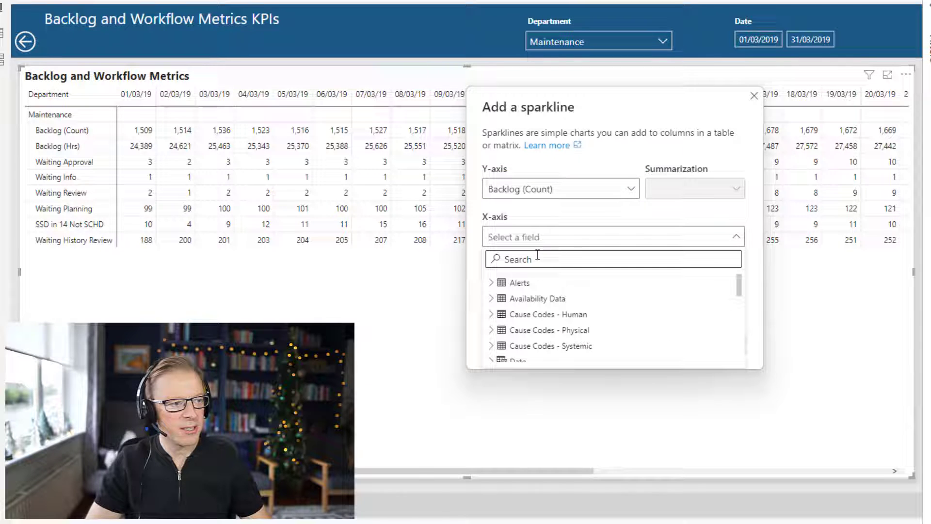
{"action": "scroll", "coordinate": [577, 299], "scroll_direction": "down", "scroll_amount": 3}
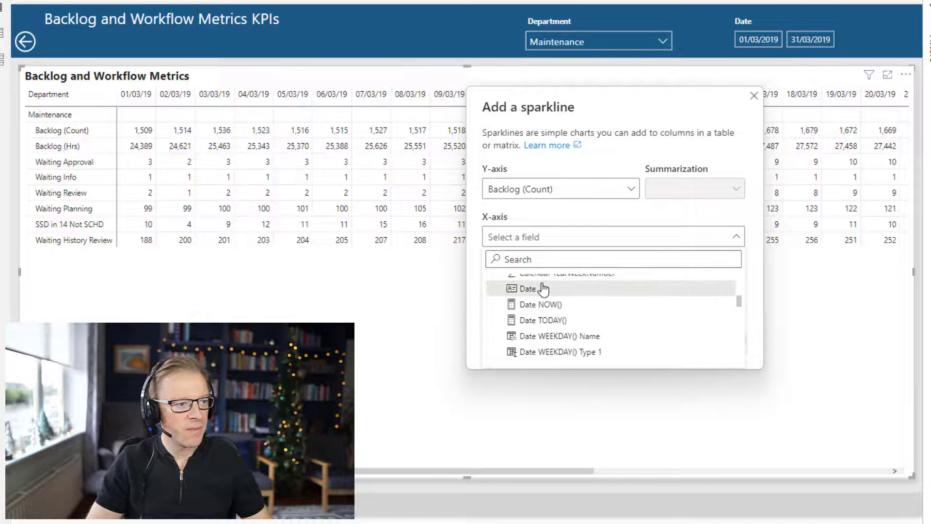
{"action": "left_click", "coordinate": [529, 290]}
{"action": "left_click", "coordinate": [722, 345]}
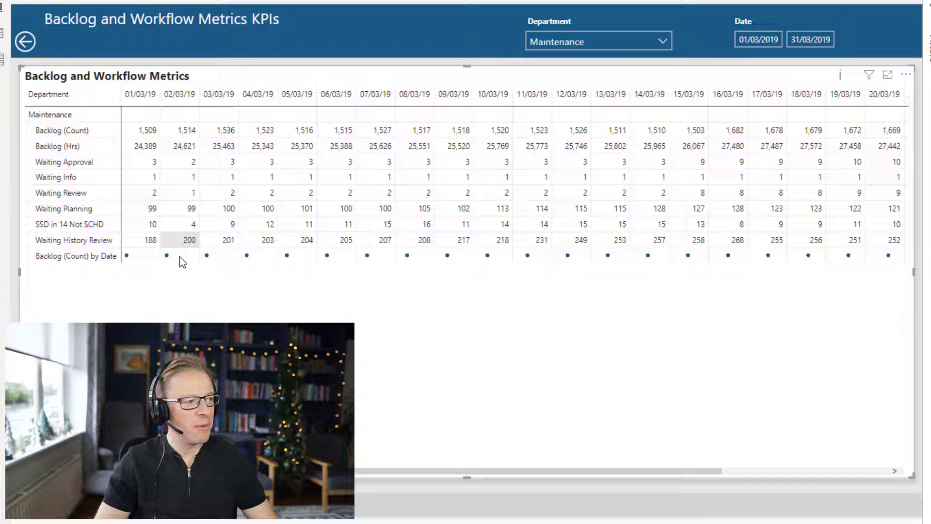
{"action": "mouse_move", "coordinate": [140, 258]}
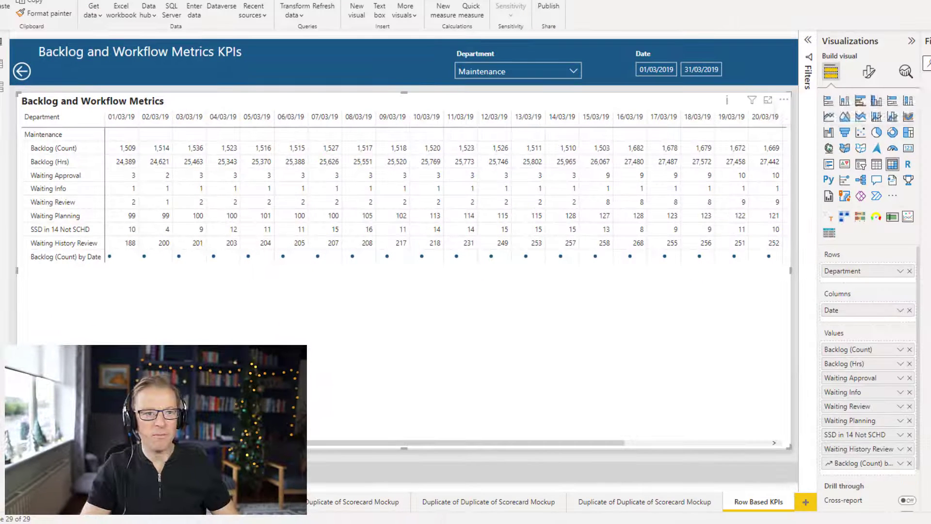
Swap Date for Work Type in Columns and place the sparkline under Backlog (Count).
{"action": "left_click_drag", "start_coordinate": [907, 320], "coordinate": [873, 321]}
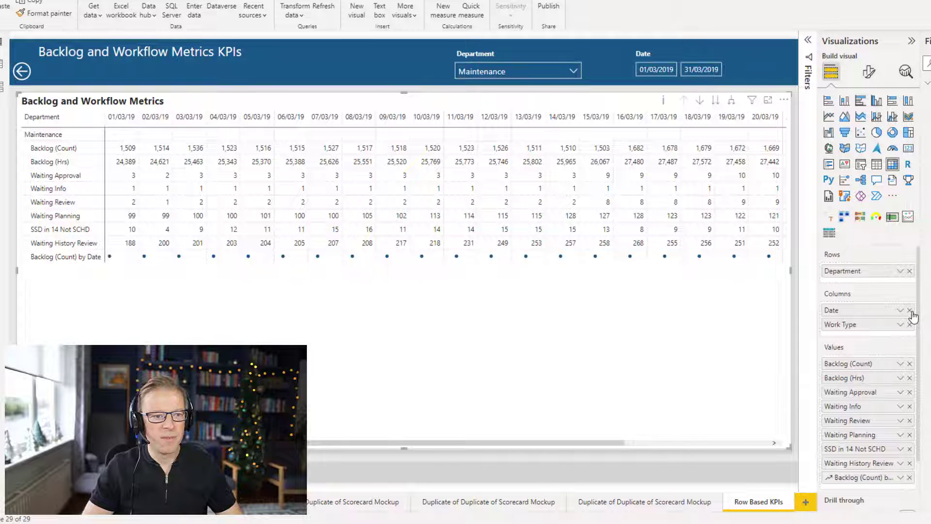
{"action": "left_click", "coordinate": [911, 311]}
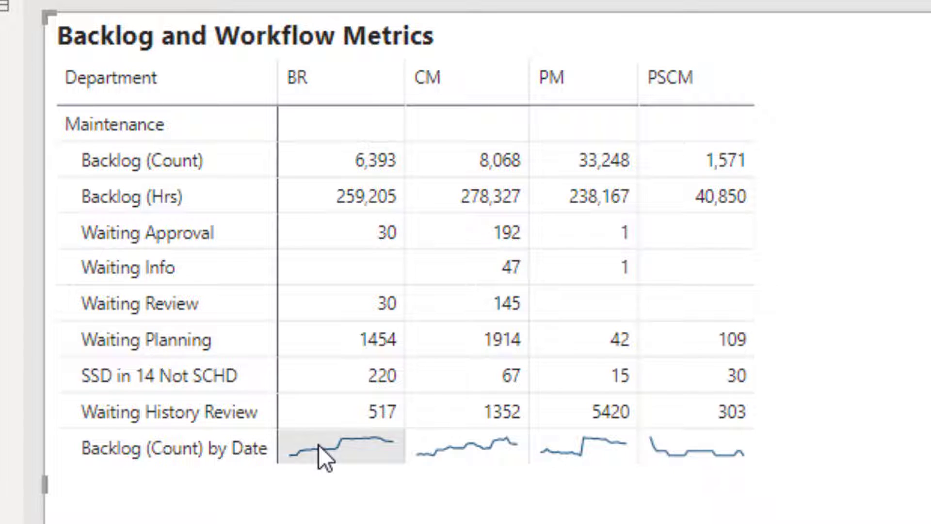
{"action": "mouse_move", "coordinate": [325, 437]}
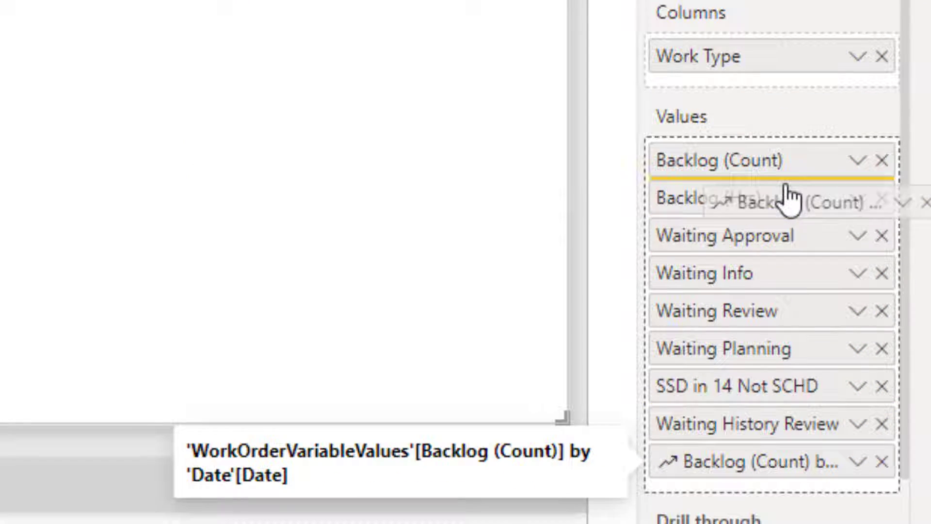
{"action": "left_click_drag", "start_coordinate": [785, 189], "coordinate": [791, 187]}
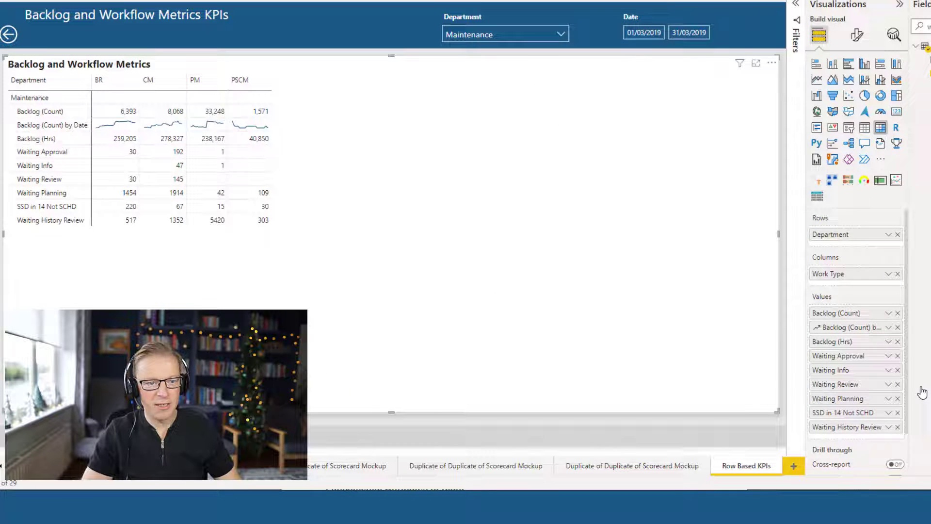
Keep the sparklines as lines and set their data colour to grey.
{"action": "left_click", "coordinate": [857, 34]}
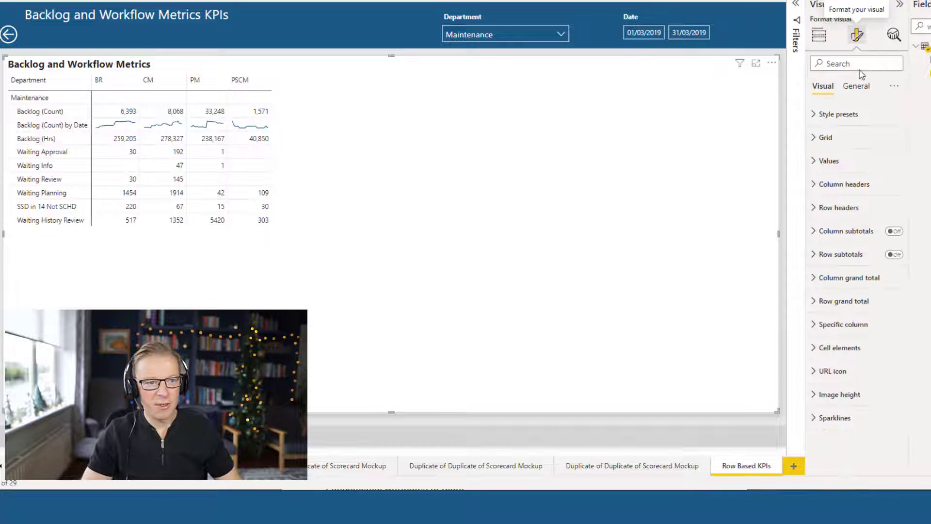
{"action": "left_click", "coordinate": [836, 418]}
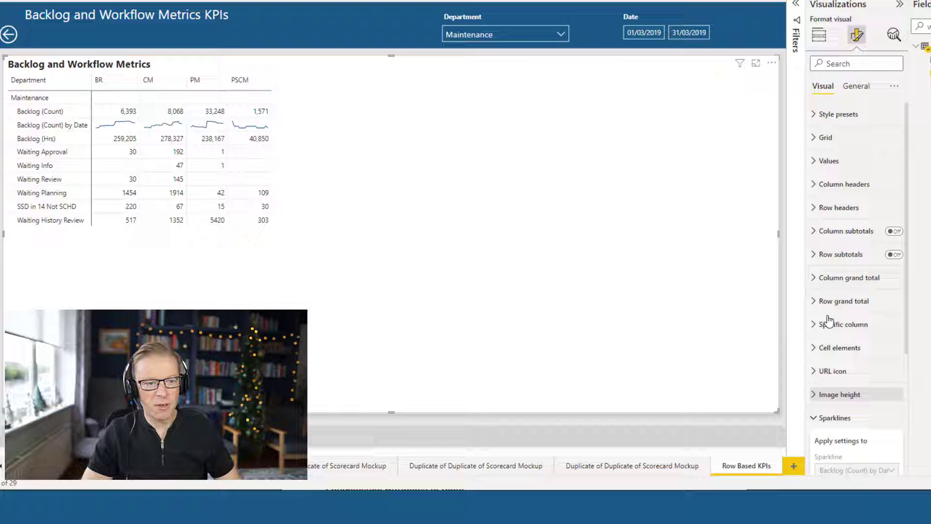
{"action": "scroll", "coordinate": [843, 320], "scroll_direction": "down", "scroll_amount": 4}
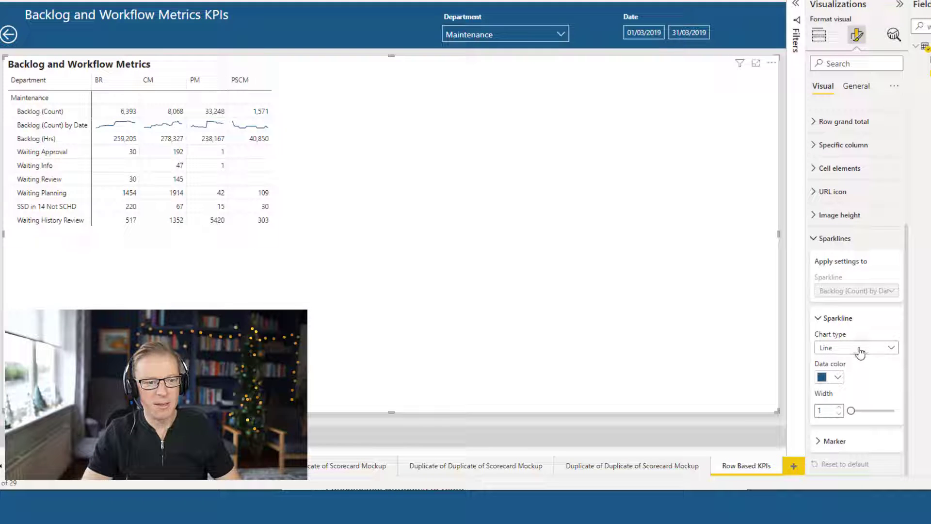
{"action": "left_click", "coordinate": [848, 350]}
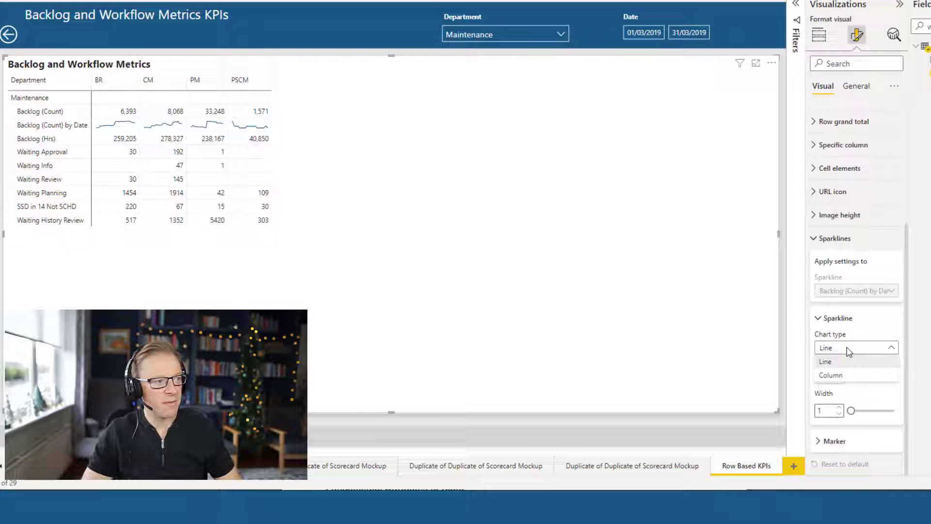
{"action": "left_click", "coordinate": [855, 384]}
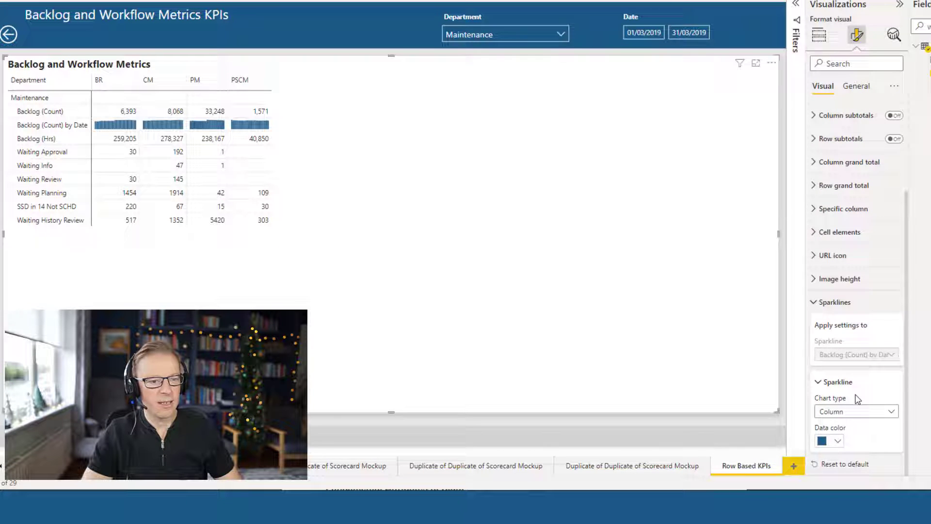
{"action": "left_click", "coordinate": [838, 379]}
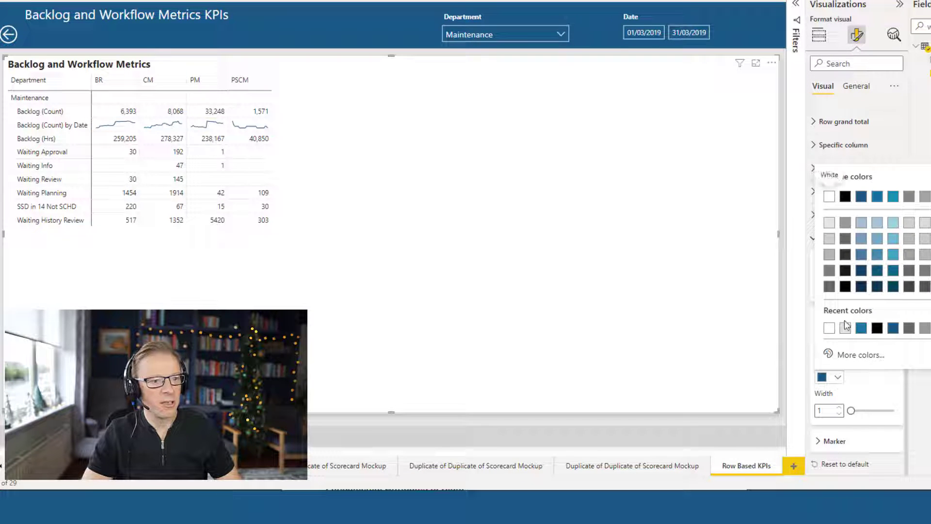
{"action": "left_click", "coordinate": [845, 238]}
Show First and Last sparkline markers and colour them grey.
{"action": "left_click", "coordinate": [830, 441]}
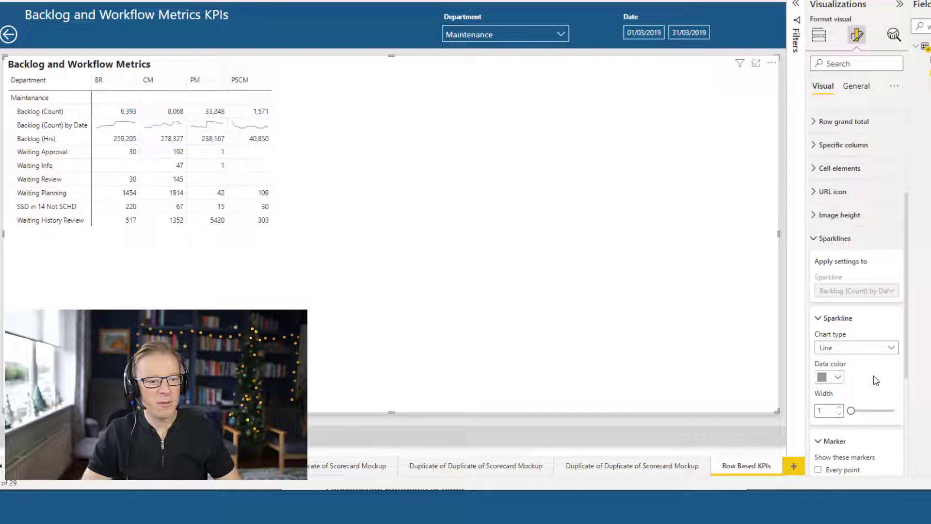
{"action": "scroll", "coordinate": [875, 381], "scroll_direction": "down", "scroll_amount": 4}
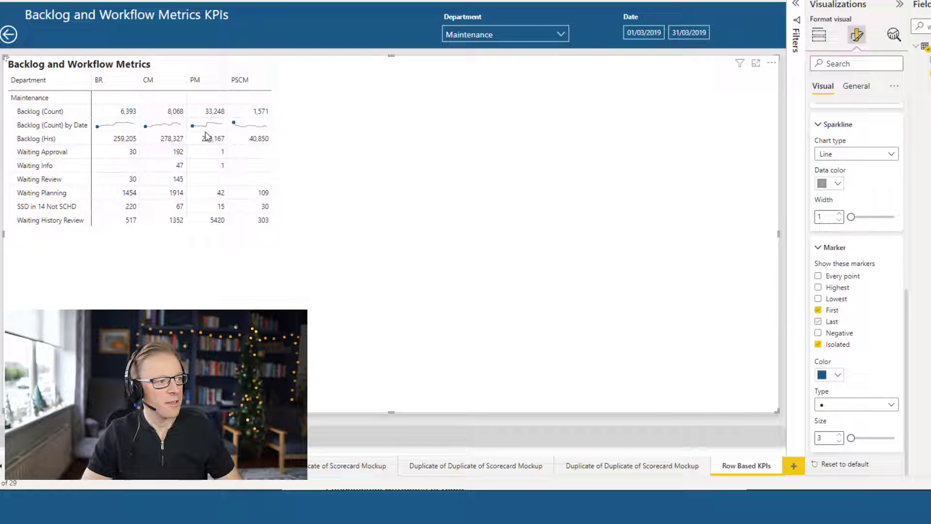
{"action": "left_click", "coordinate": [838, 378]}
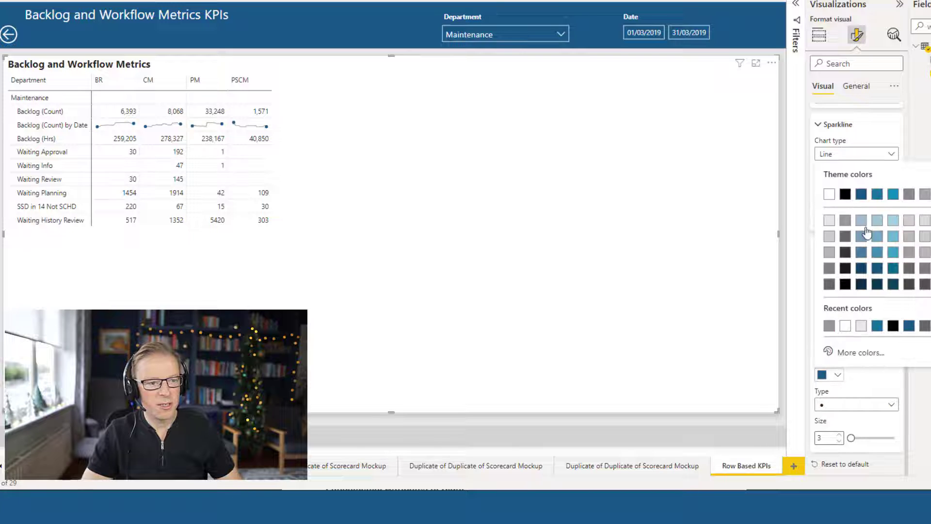
{"action": "left_click", "coordinate": [852, 232]}
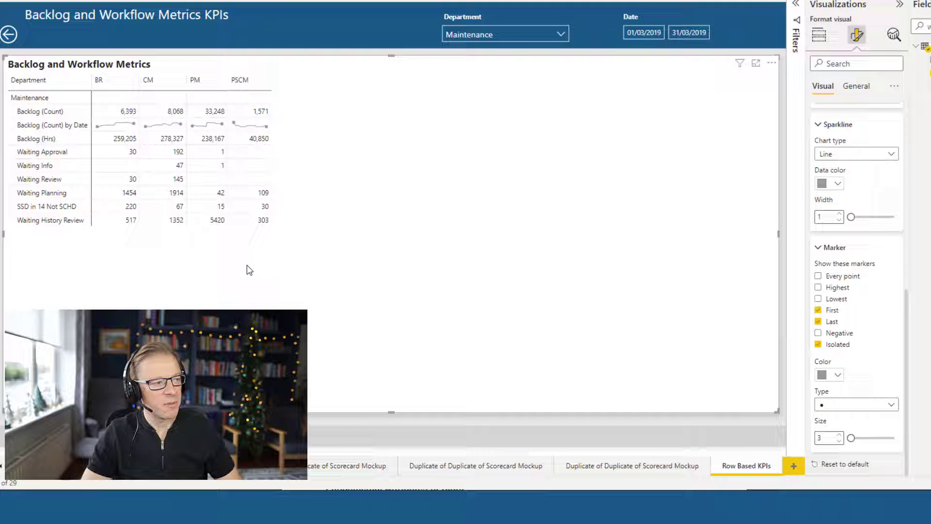